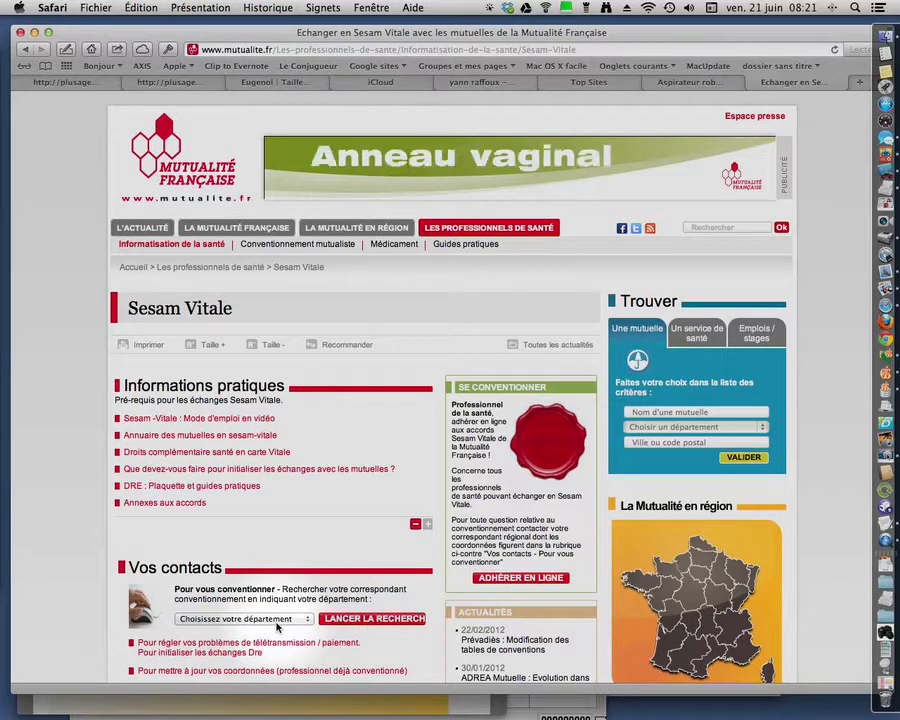
# Step: View the department choices for finding a convention contact, and put the Sesam Vitale web page out of the way
pyautogui.click(278, 624)
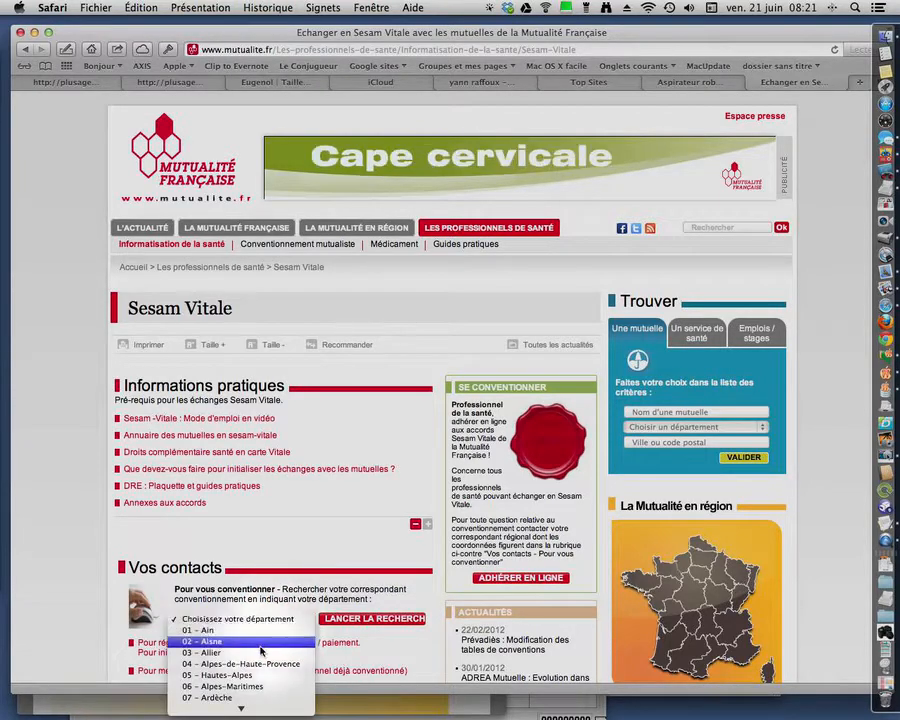
pyautogui.click(313, 518)
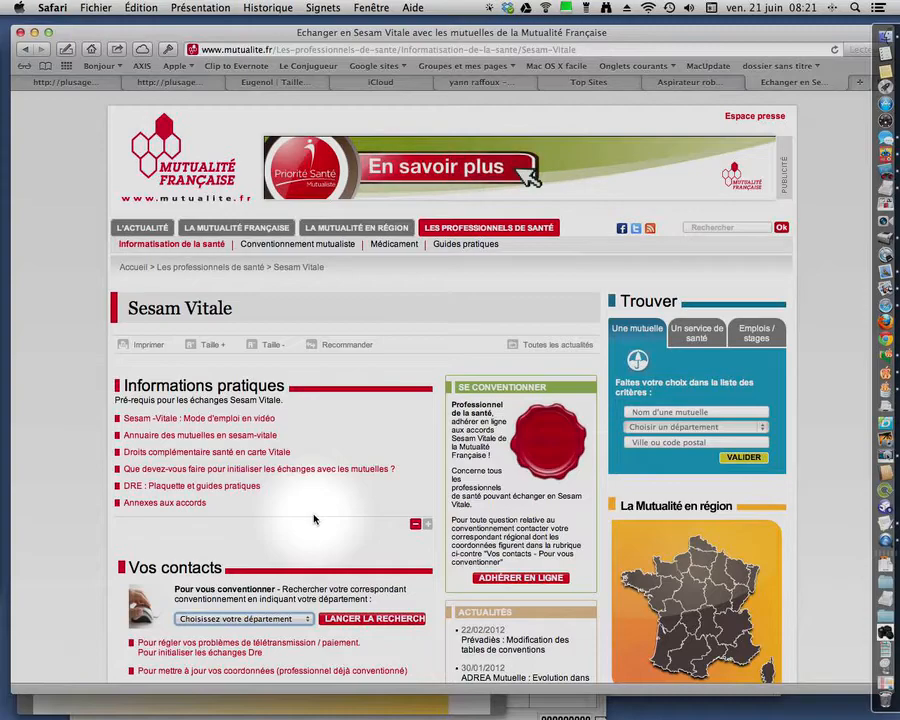
pyautogui.click(35, 33)
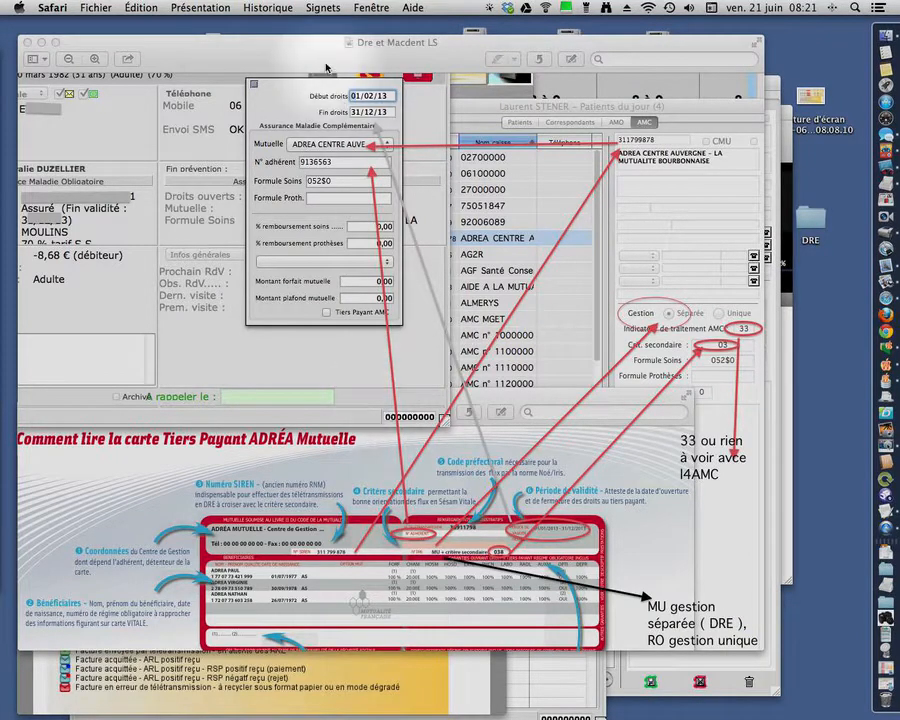
# Step: Enlarge the annotated "Dre et Macdent LS" document and examine the patient's complementary insurance fields beside the AMC record
pyautogui.click(395, 163)
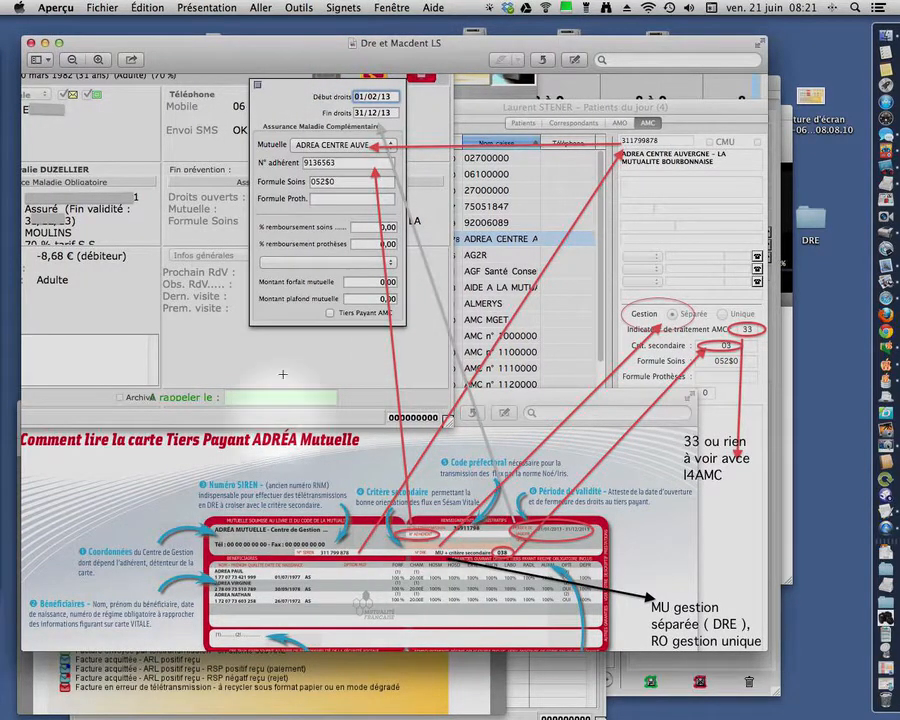
pyautogui.click(98, 59)
pyautogui.click(98, 59)
pyautogui.click(98, 59)
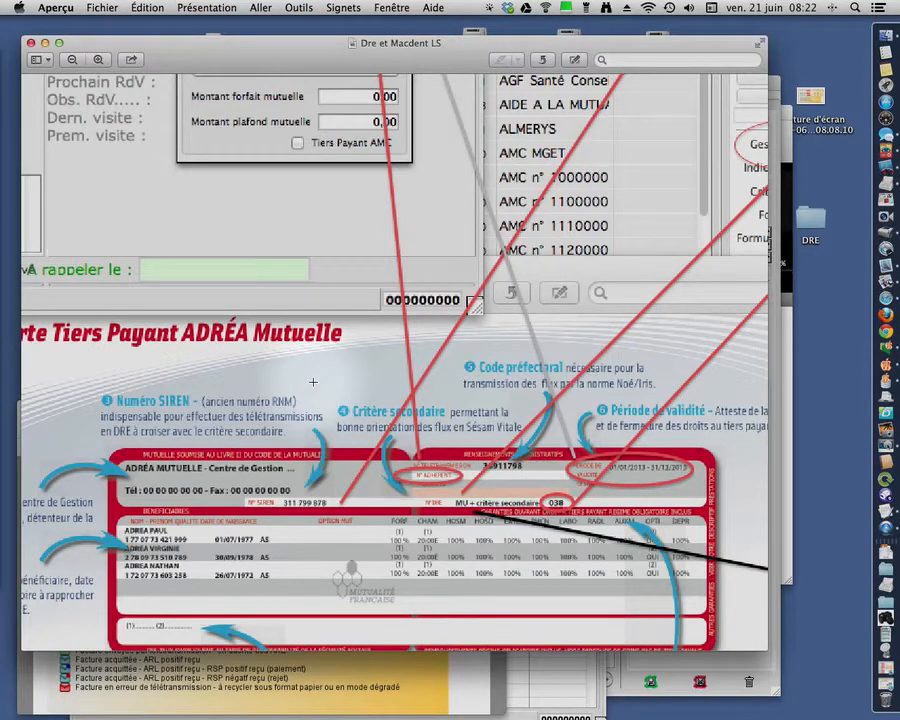
pyautogui.scroll(10, 313, 382)
pyautogui.hscroll(3, 313, 382)
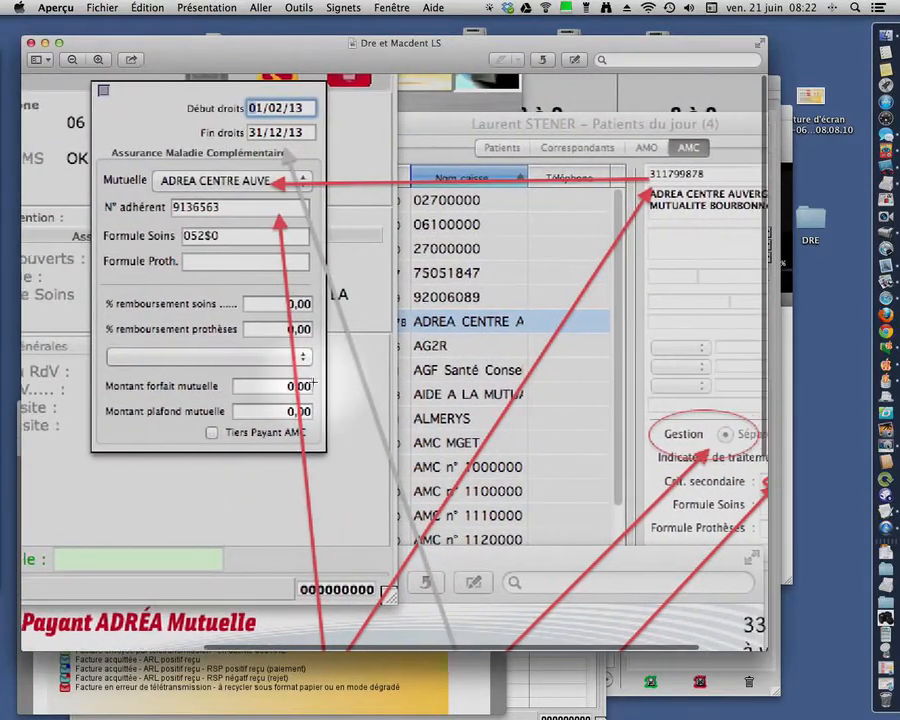
pyautogui.hscroll(4, 313, 383)
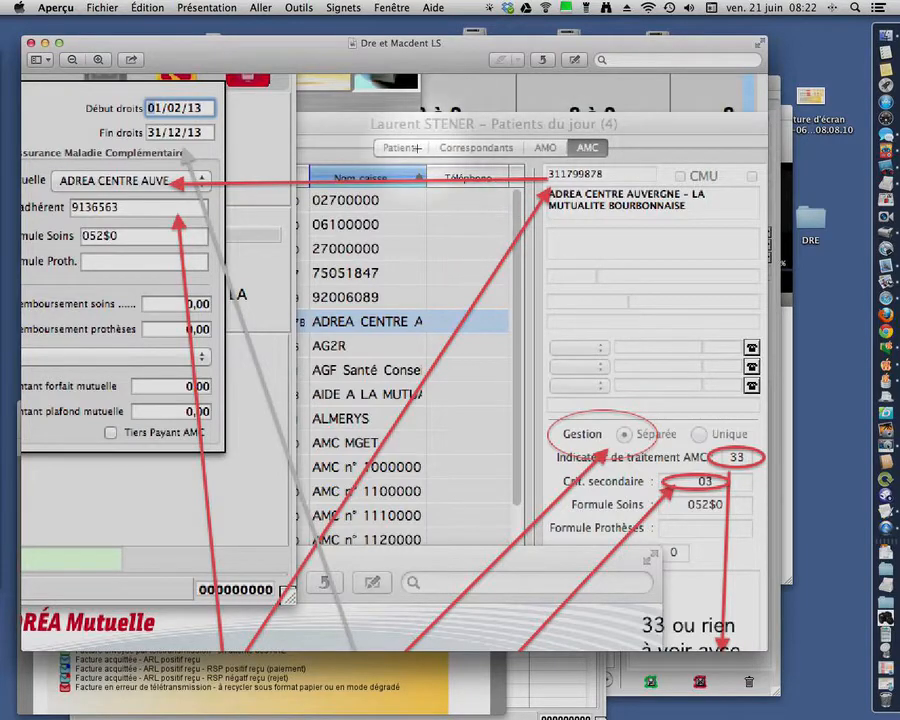
pyautogui.hscroll(-2, 407, 312)
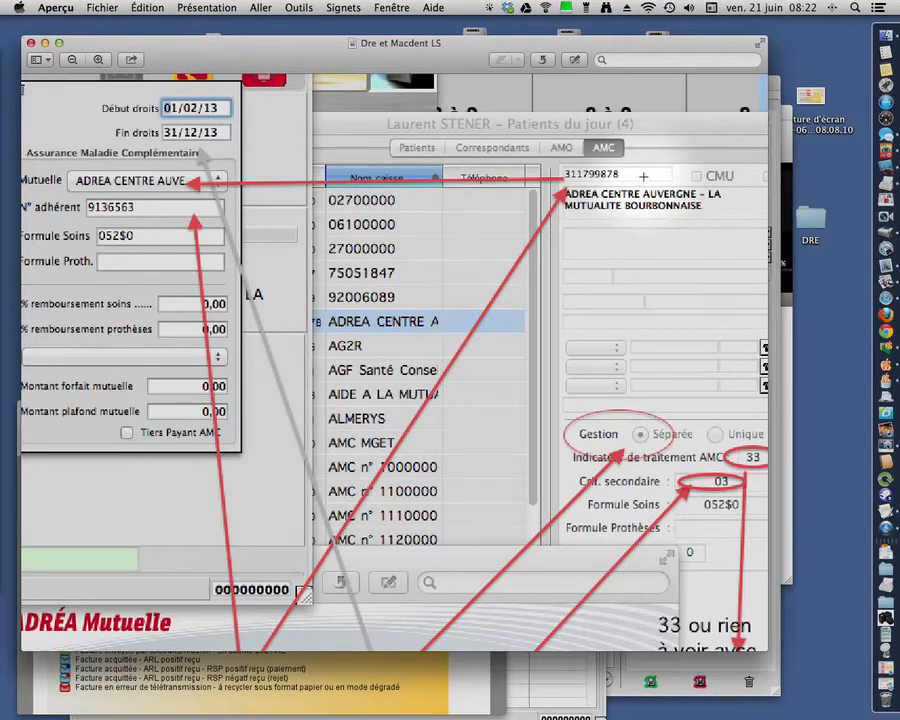
# Step: Examine how the ADRÉA card's SIREN number, DRE code and secondary criterion map to the AMC settings, and close the document
pyautogui.scroll(-5, 430, 528)
pyautogui.scroll(-2, 430, 528)
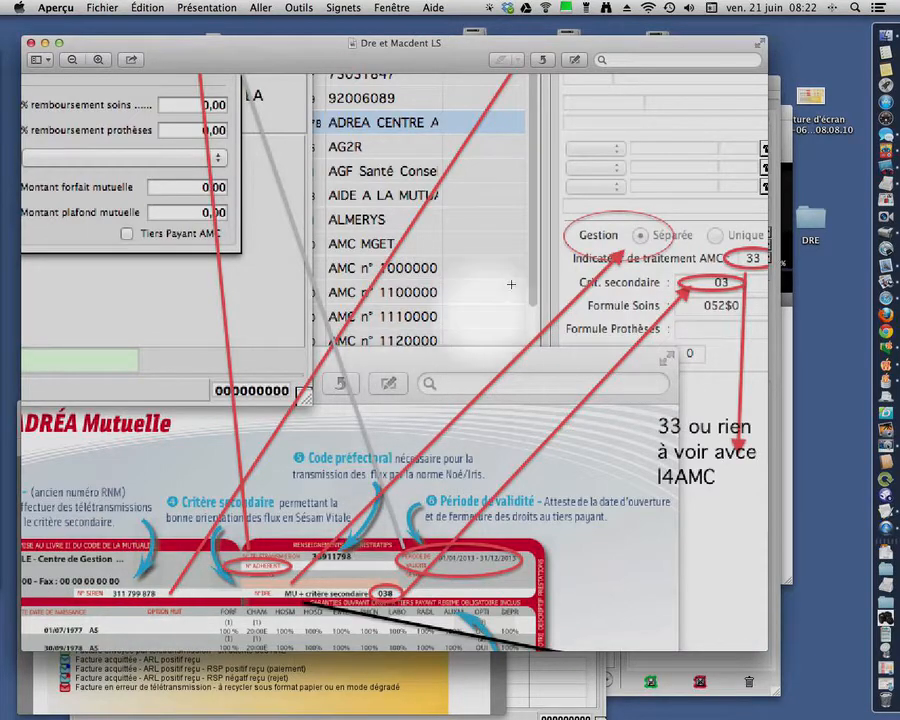
pyautogui.scroll(7, 450, 200)
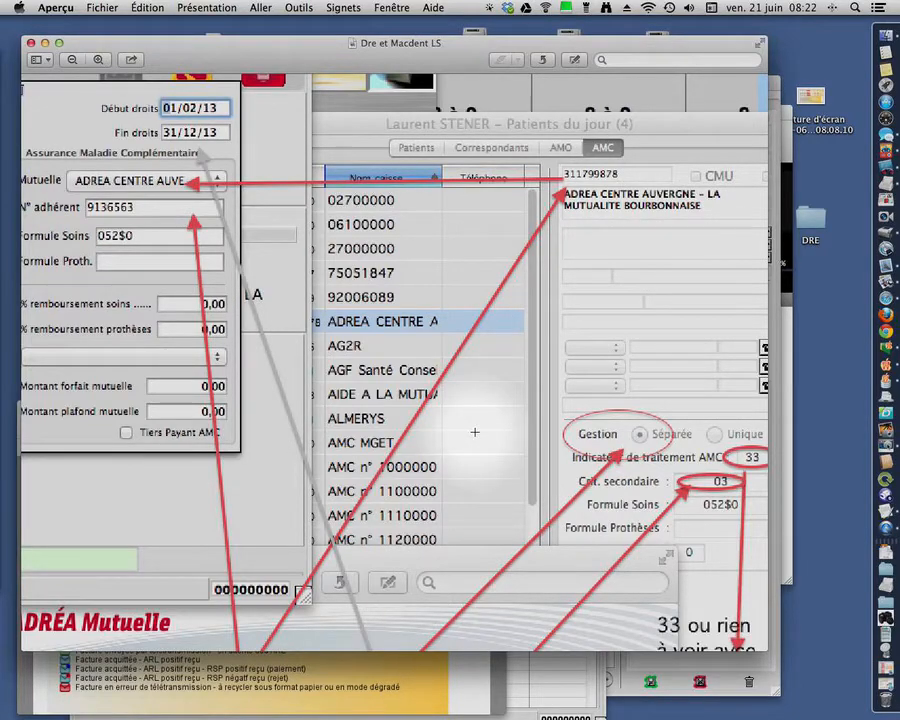
pyautogui.scroll(-6, 475, 432)
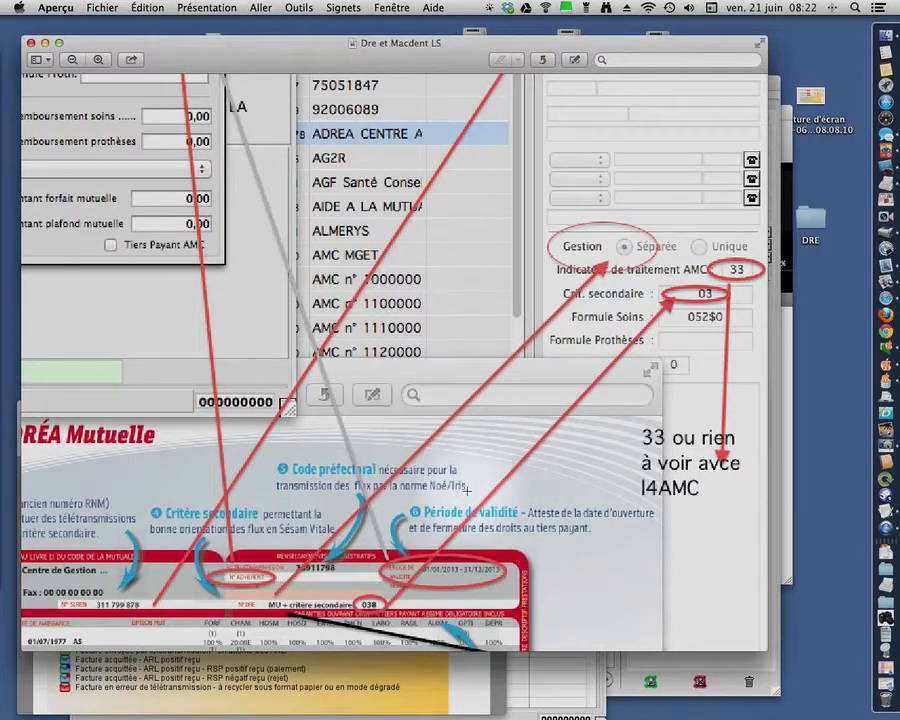
pyautogui.scroll(-3, 464, 489)
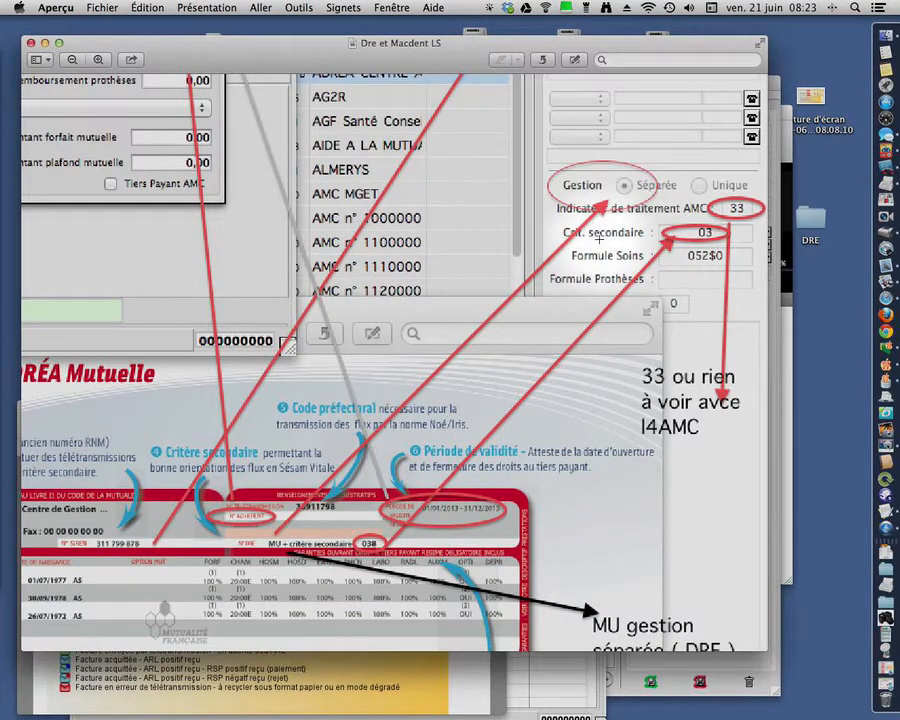
pyautogui.scroll(10, 705, 242)
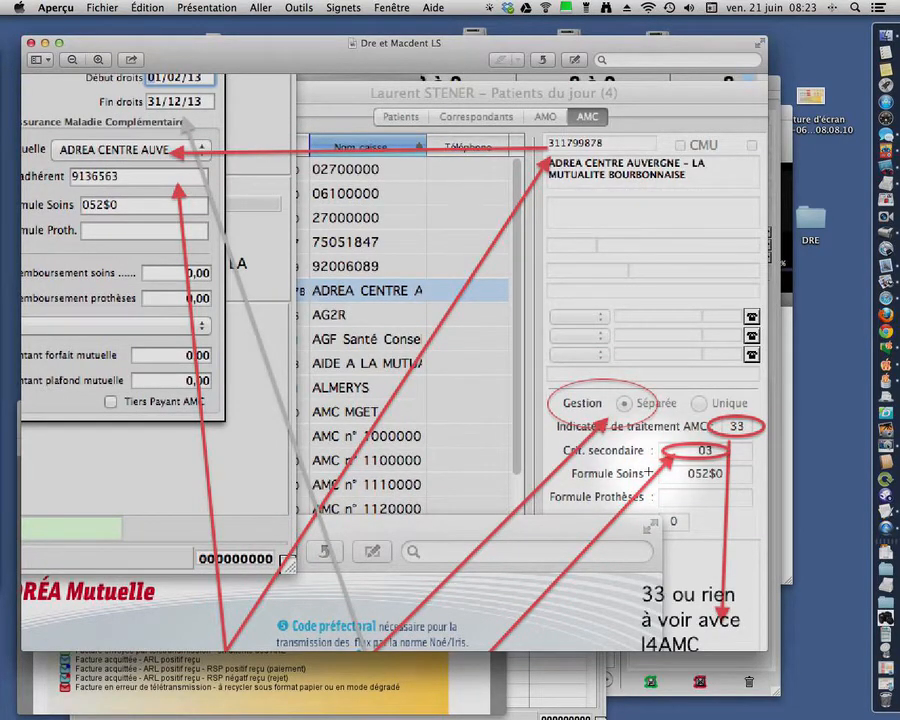
pyautogui.scroll(-10, 618, 514)
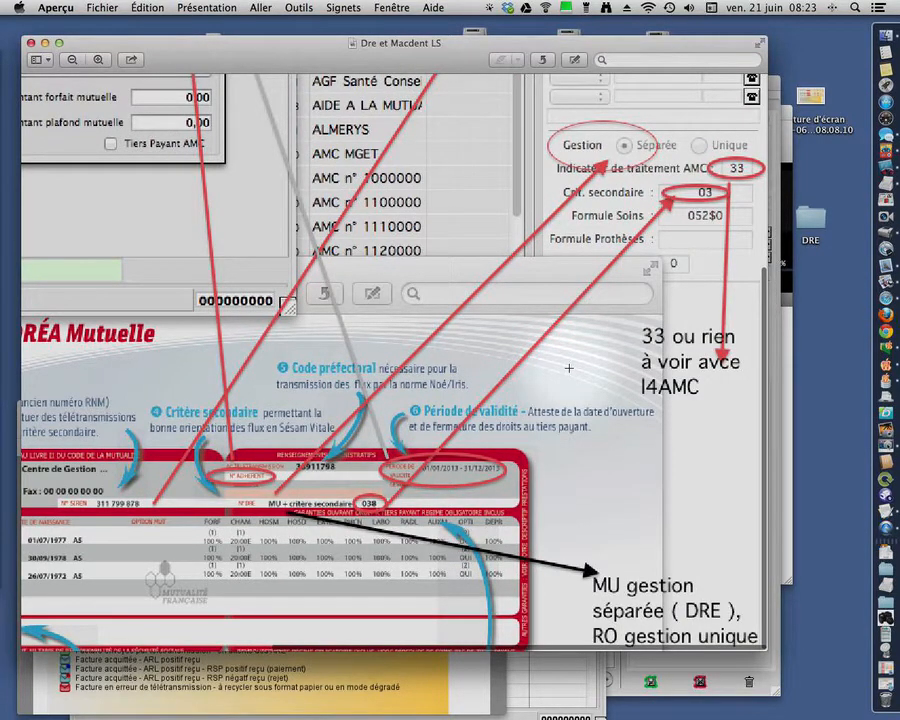
pyautogui.scroll(5, 574, 374)
pyautogui.scroll(8, 560, 377)
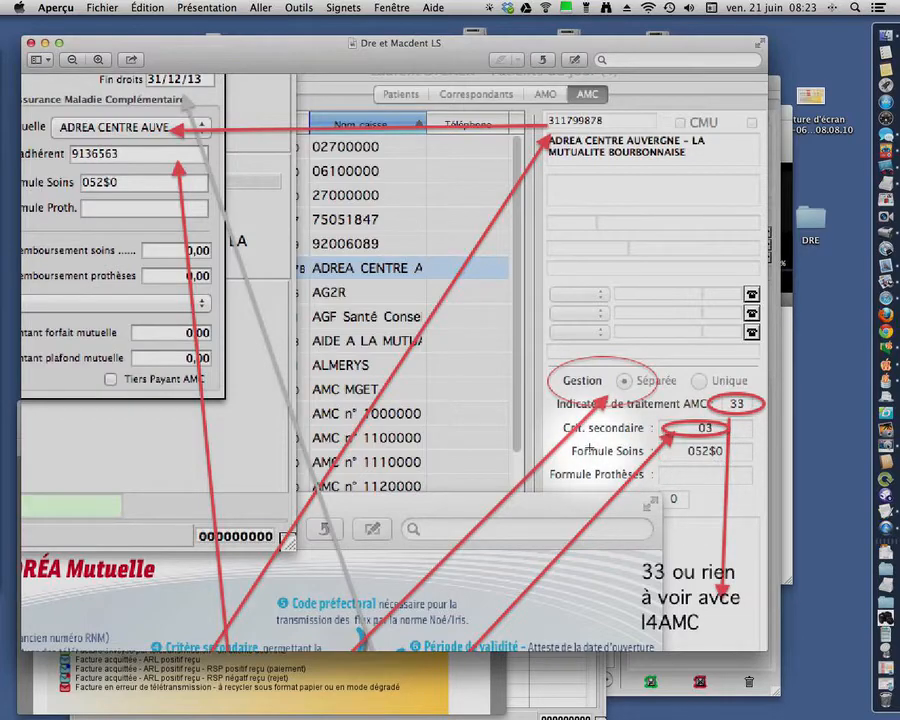
pyautogui.scroll(-4, 590, 447)
pyautogui.hscroll(-10, 420, 390)
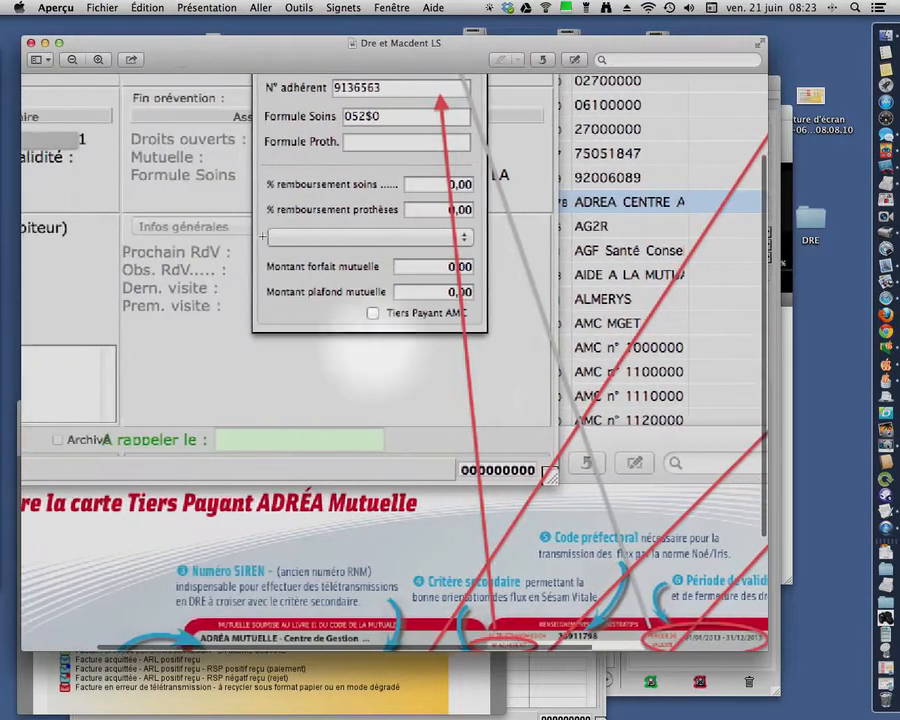
pyautogui.click(31, 43)
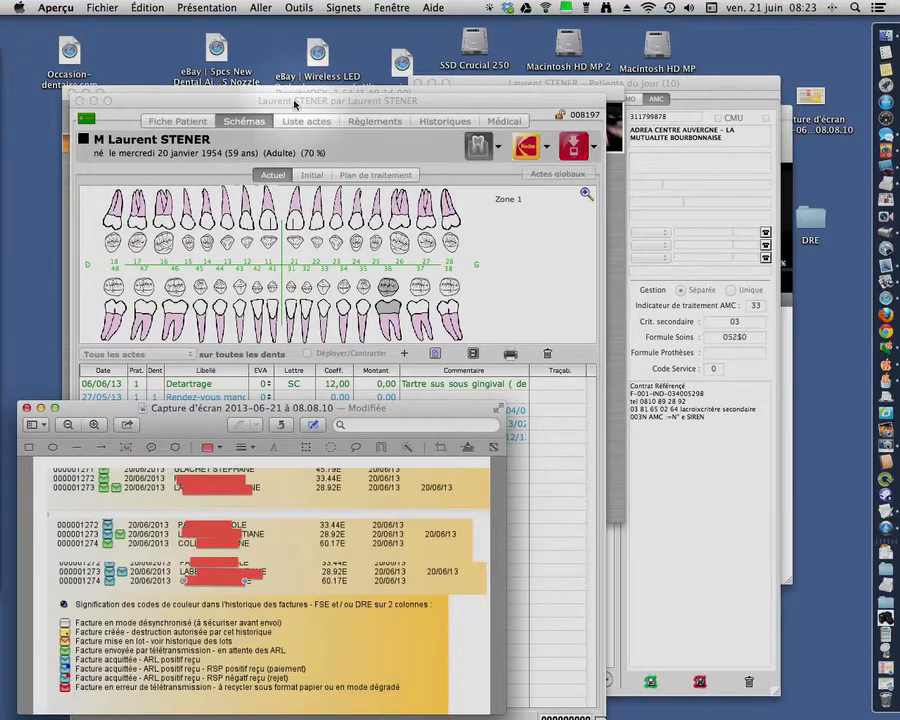
# Step: Switch to MacDent and inspect the secondary criterion in the directory's ADREA CENTRE AUVERGNE AMC record, leaving the directory closed
pyautogui.click(235, 114)
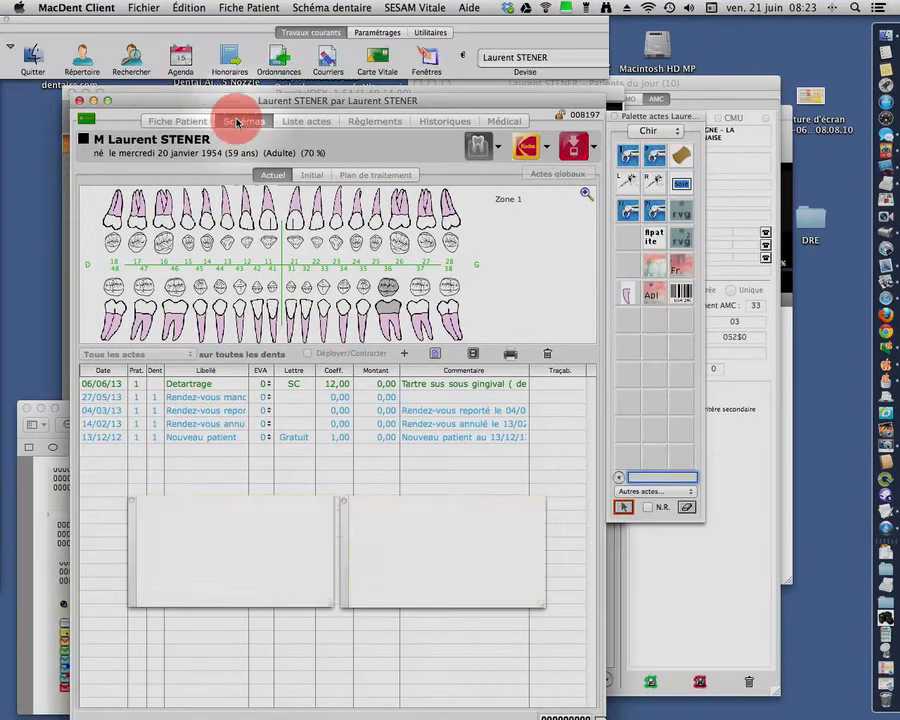
pyautogui.click(84, 58)
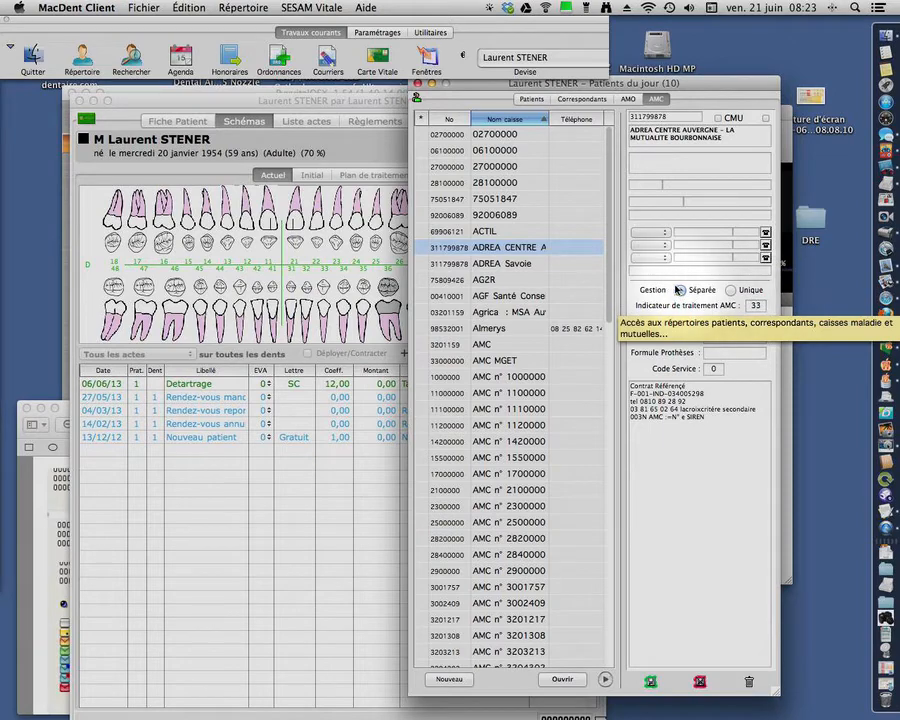
pyautogui.click(739, 473)
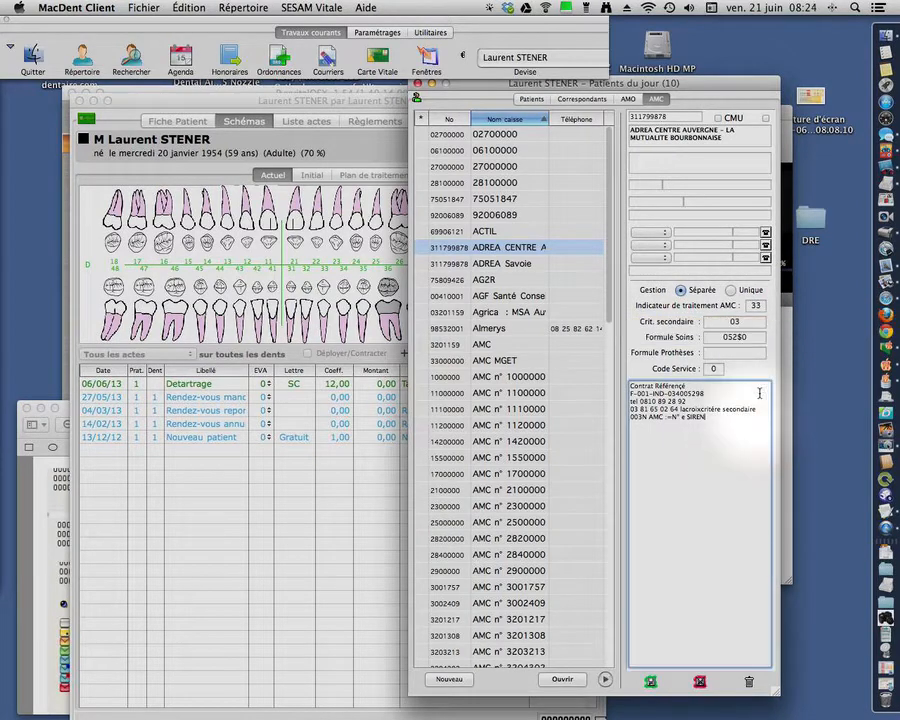
pyautogui.click(754, 323)
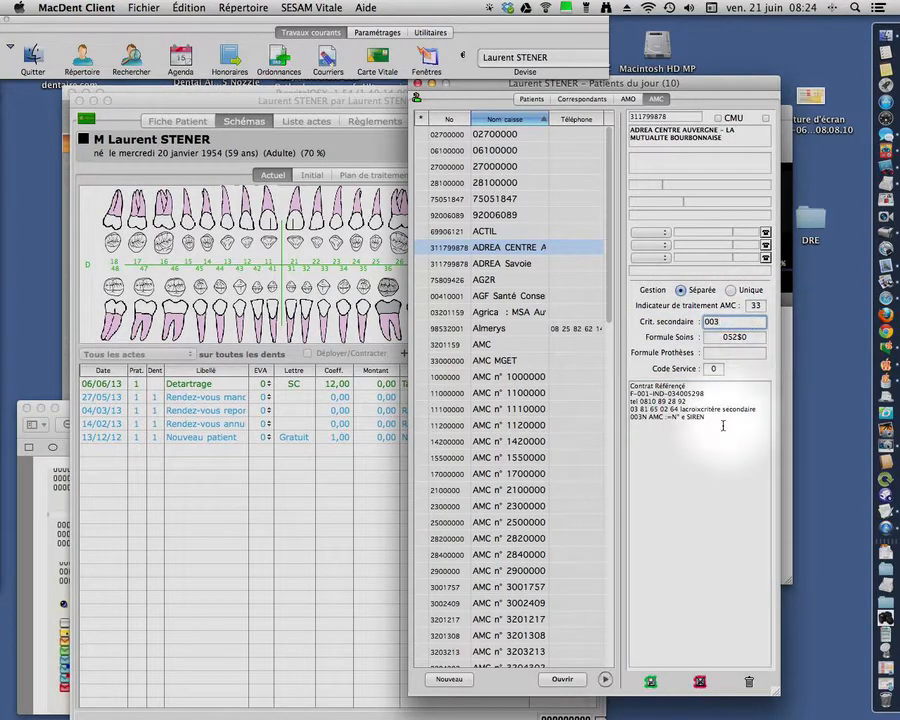
pyautogui.click(725, 560)
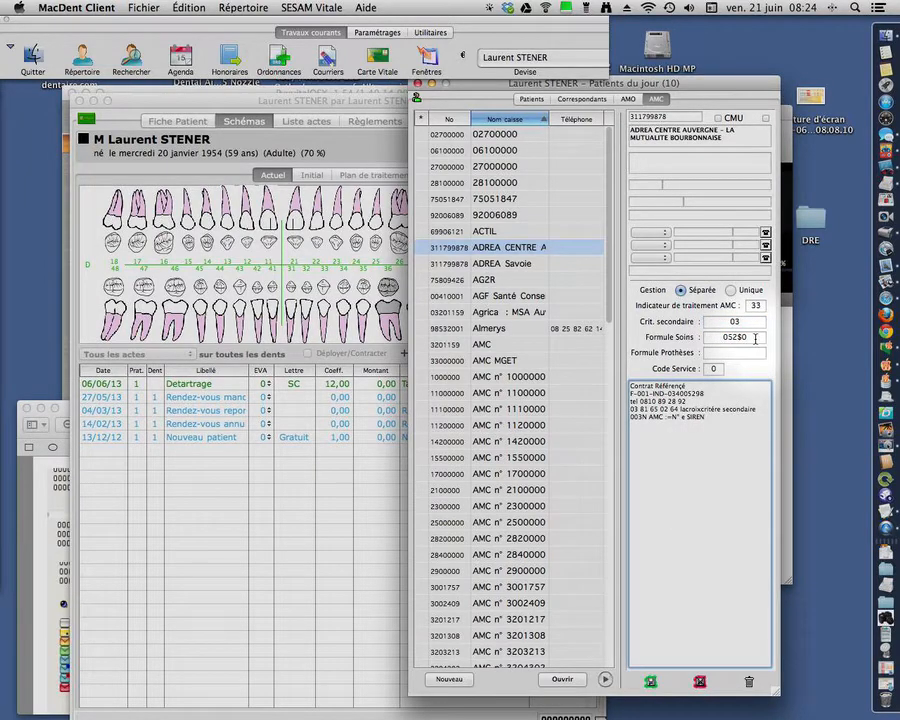
pyautogui.click(418, 84)
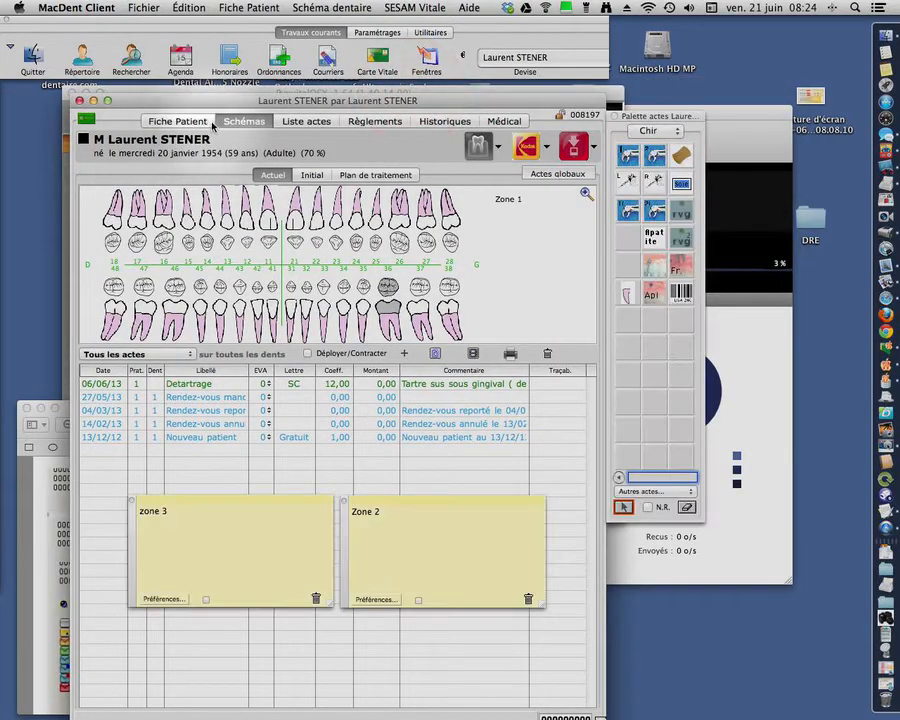
# Step: Review the complementary insurance details in the patient's file and close them
pyautogui.click(194, 121)
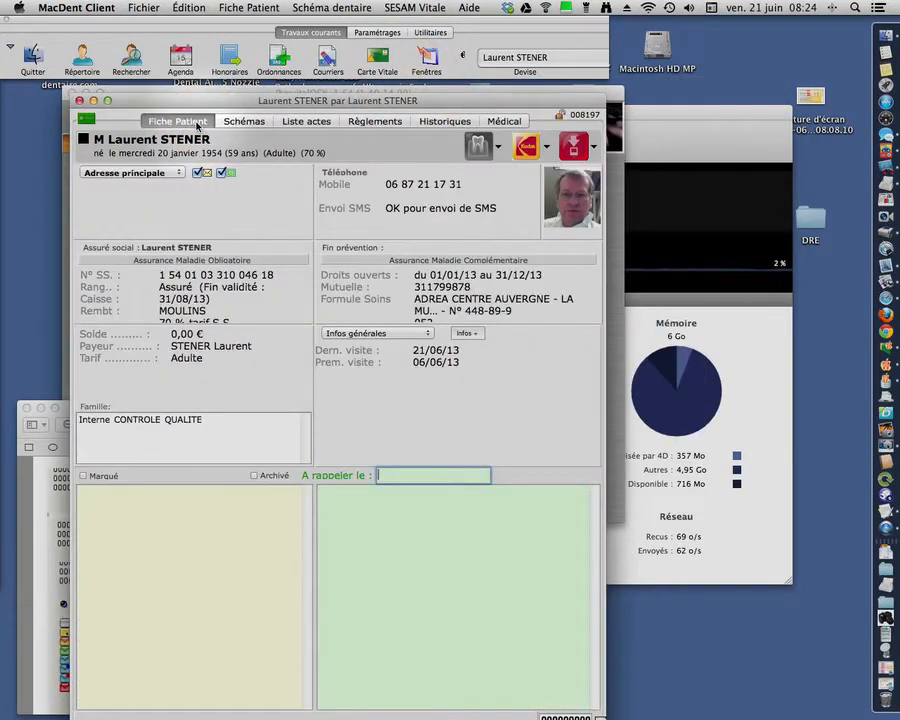
pyautogui.click(392, 305)
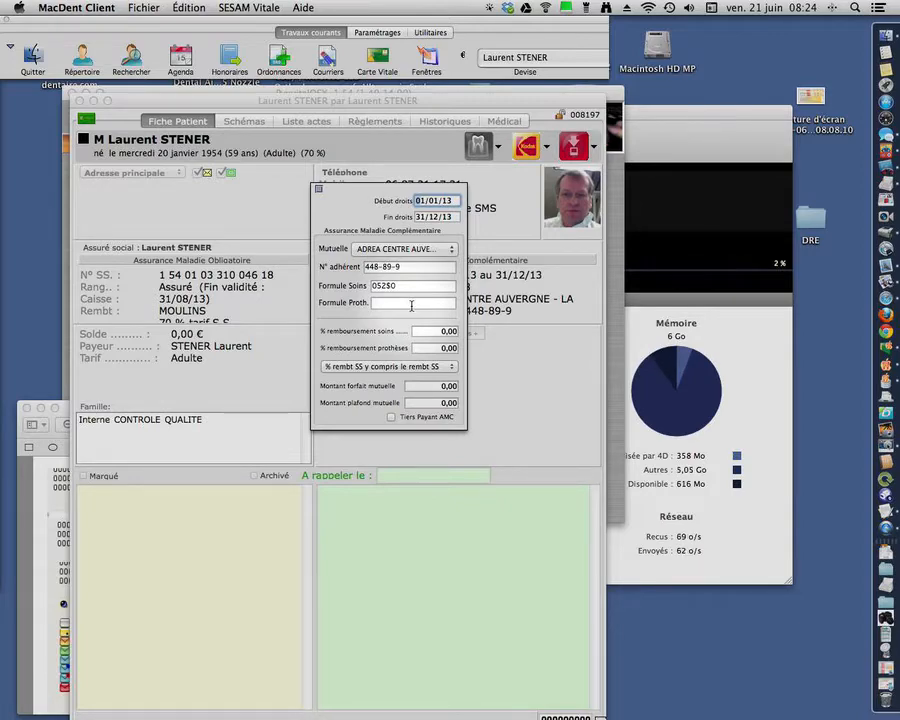
pyautogui.click(372, 554)
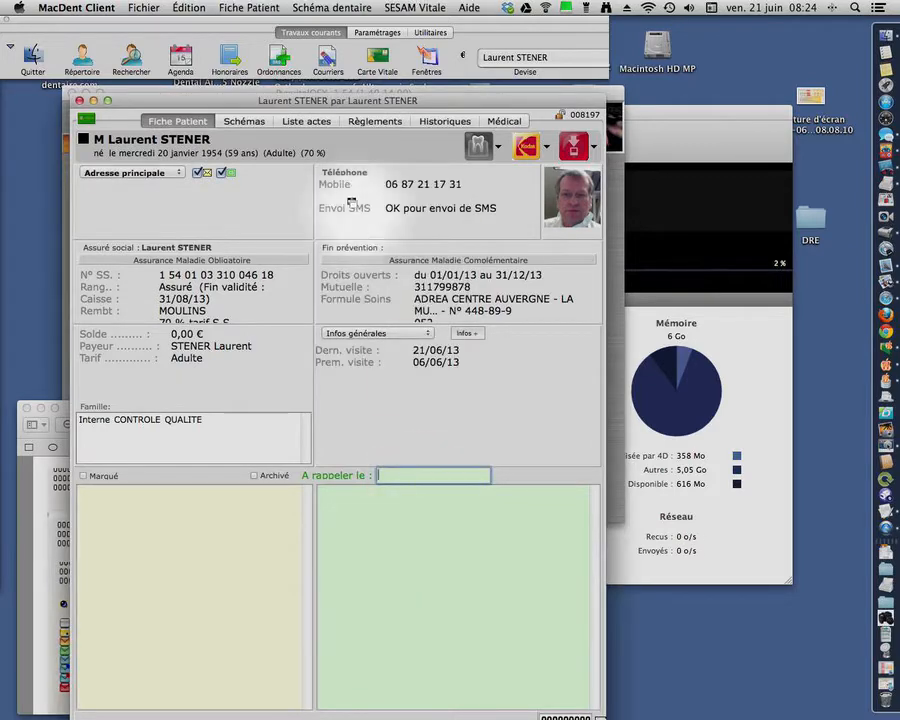
# Step: Add a Consultation act from the DG act palette to the patient's dental chart, keeping the default comment
pyautogui.click(258, 123)
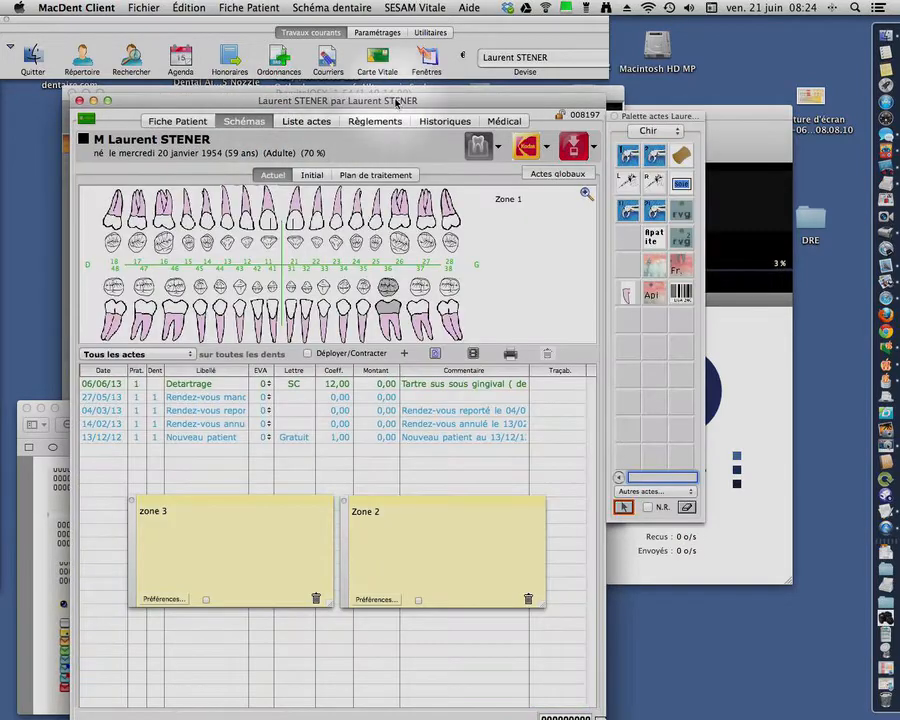
pyautogui.click(660, 131)
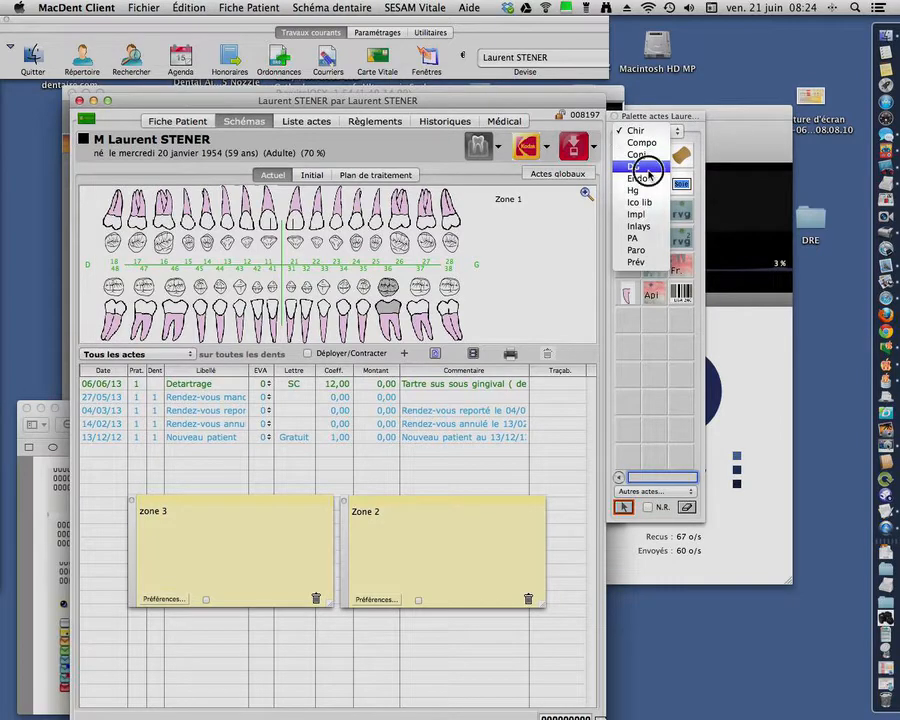
pyautogui.click(642, 167)
pyautogui.click(633, 200)
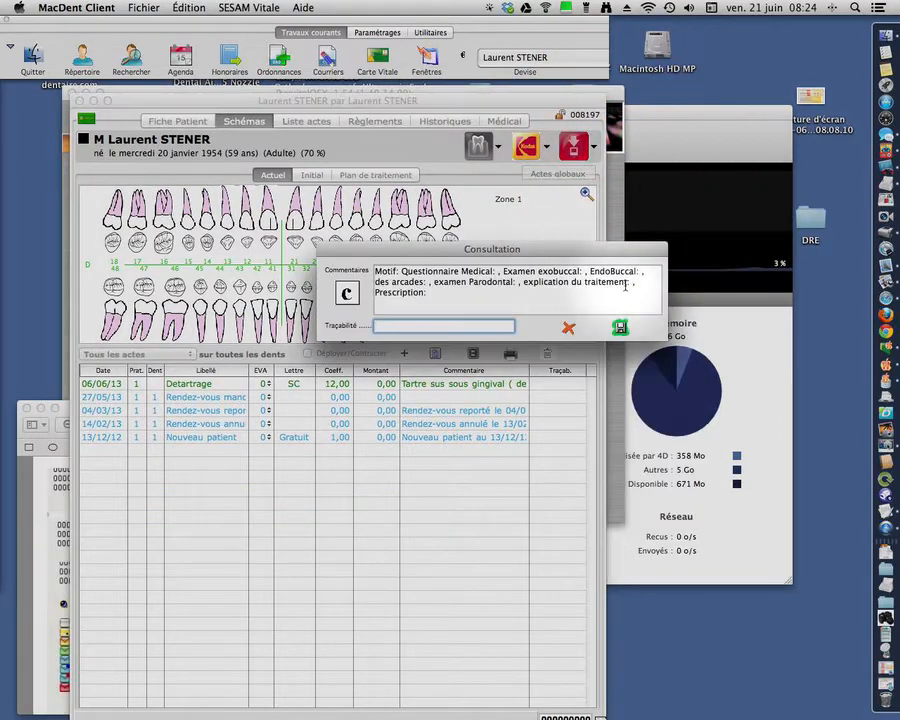
pyautogui.click(620, 327)
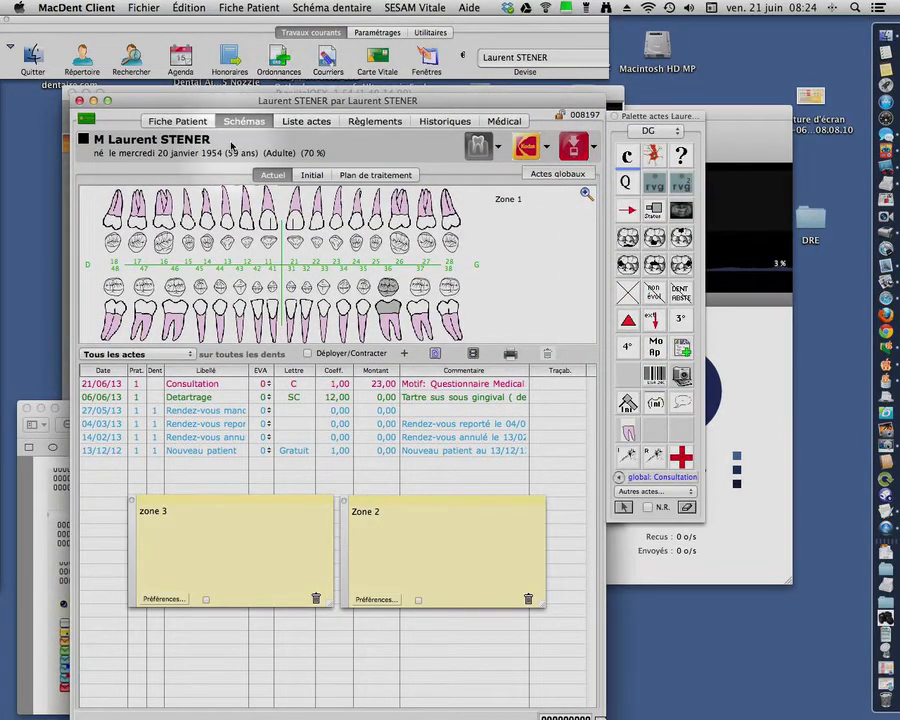
pyautogui.press('alt+super')
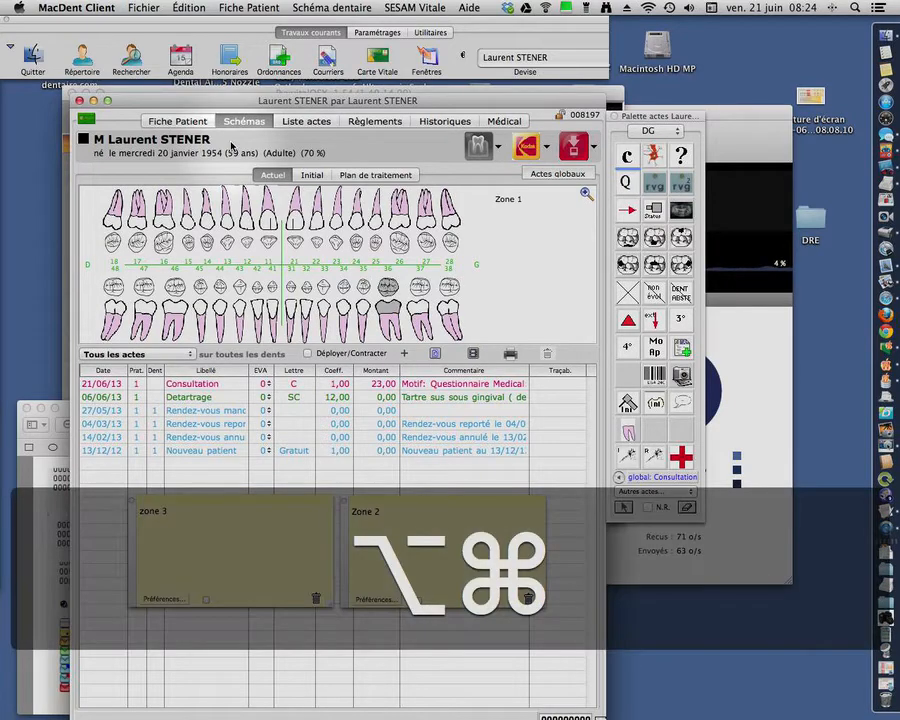
pyautogui.press('alt+super+f')
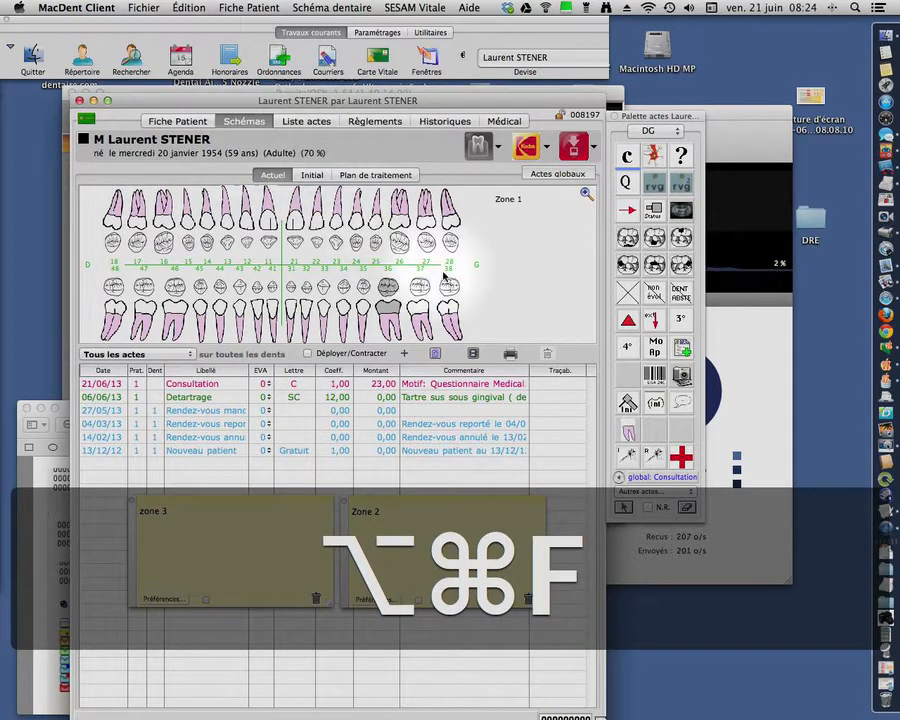
pyautogui.click(518, 277)
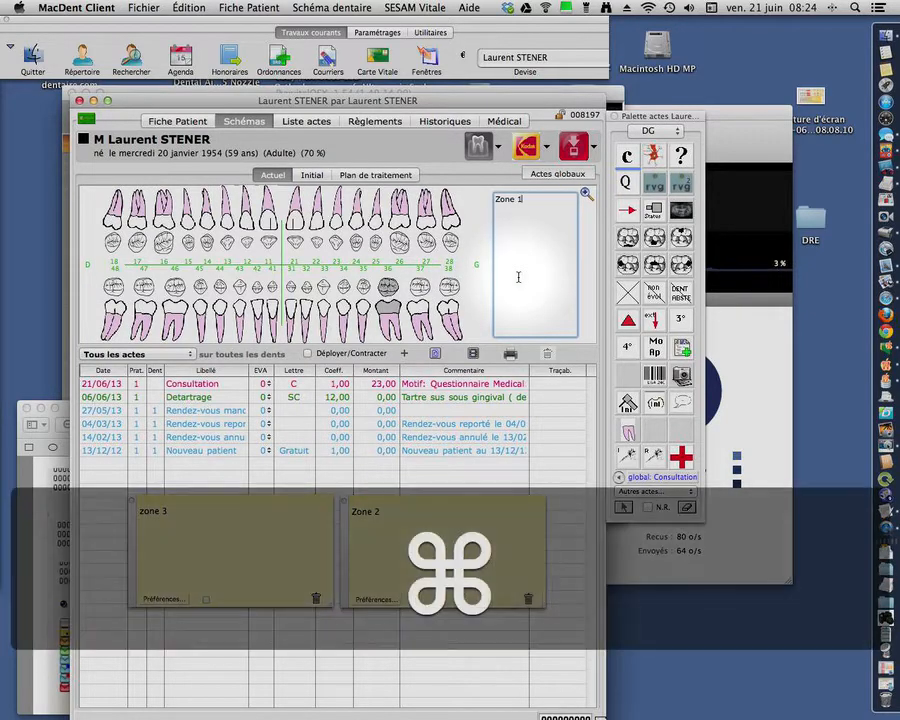
pyautogui.press('alt+super+f')
pyautogui.press('alt+super+f')
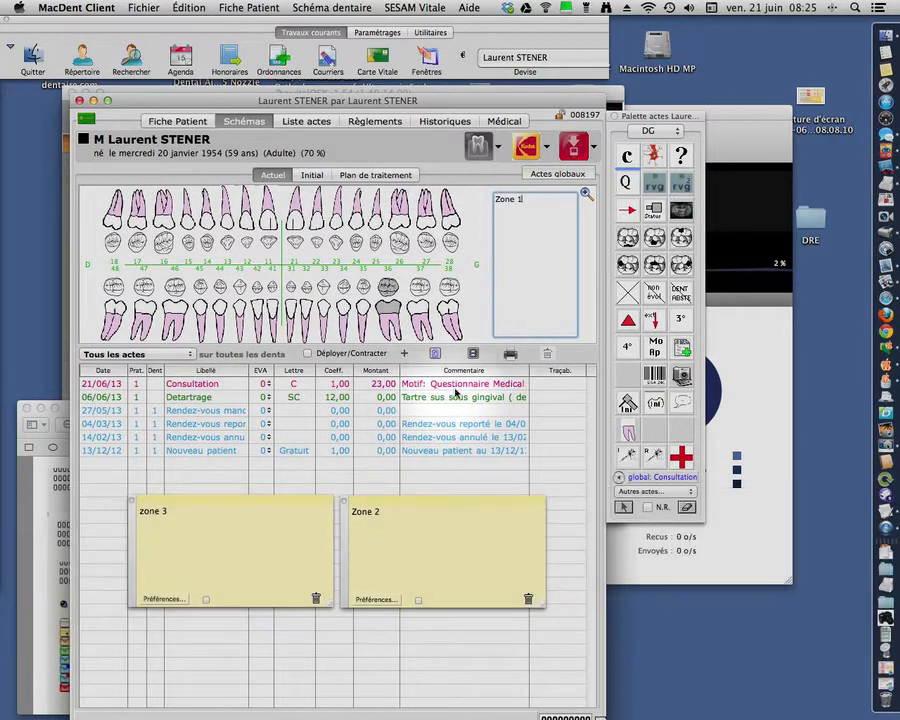
# Step: Open the FSE formatting for the patient's acts and format the selected Soins dentaires claim
pyautogui.click(511, 355)
pyautogui.click(526, 364)
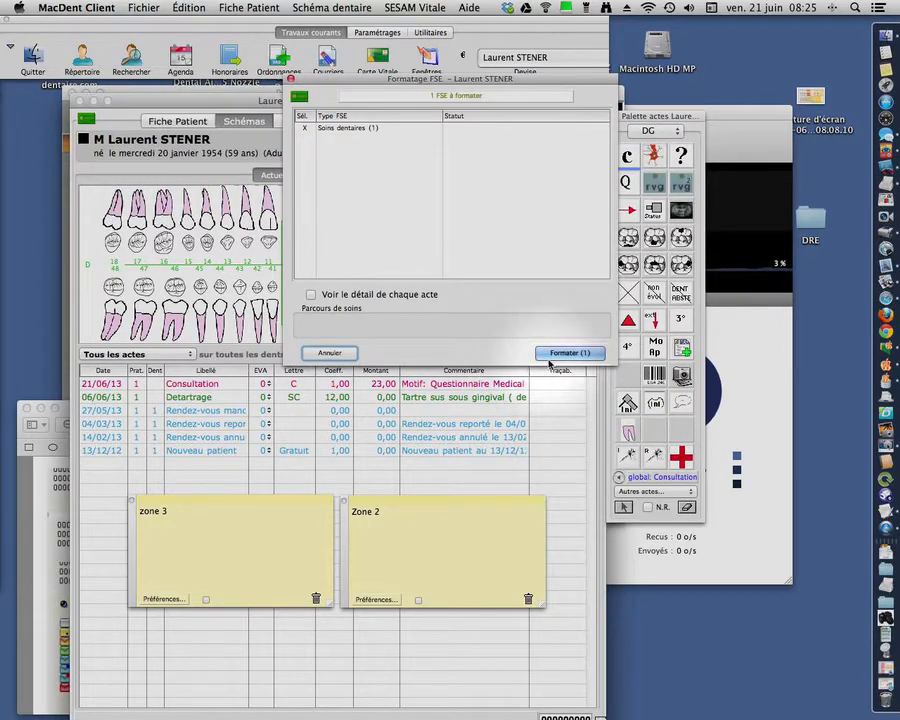
pyautogui.click(555, 353)
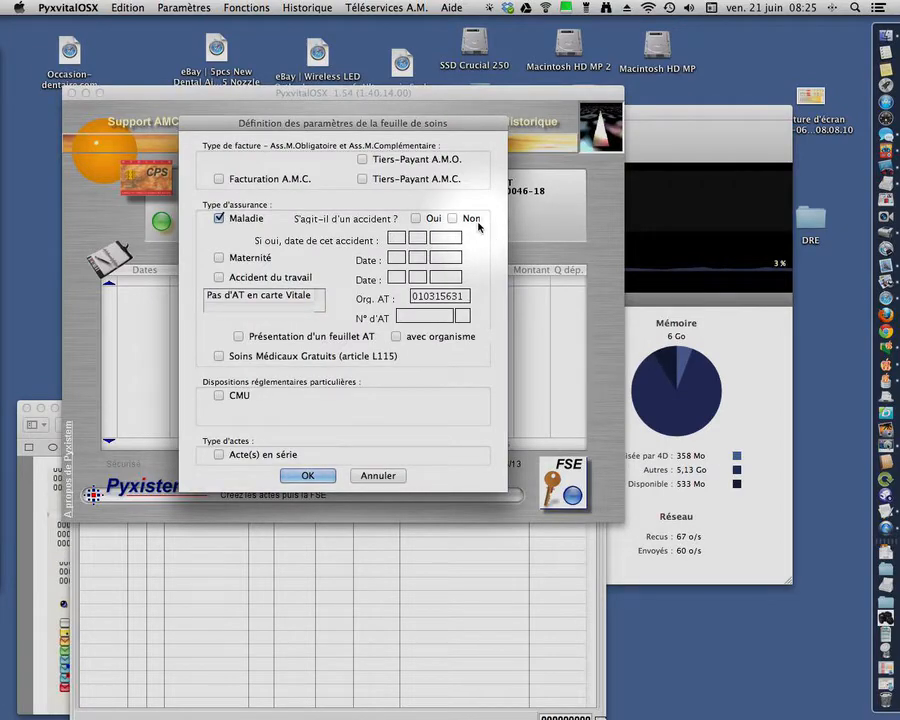
# Step: Set the claim parameters to Facturation A.M.C., Tiers-Payant A.M.O. and Tiers-Payant A.M.C., with Non for accident, and validate them
pyautogui.click(222, 179)
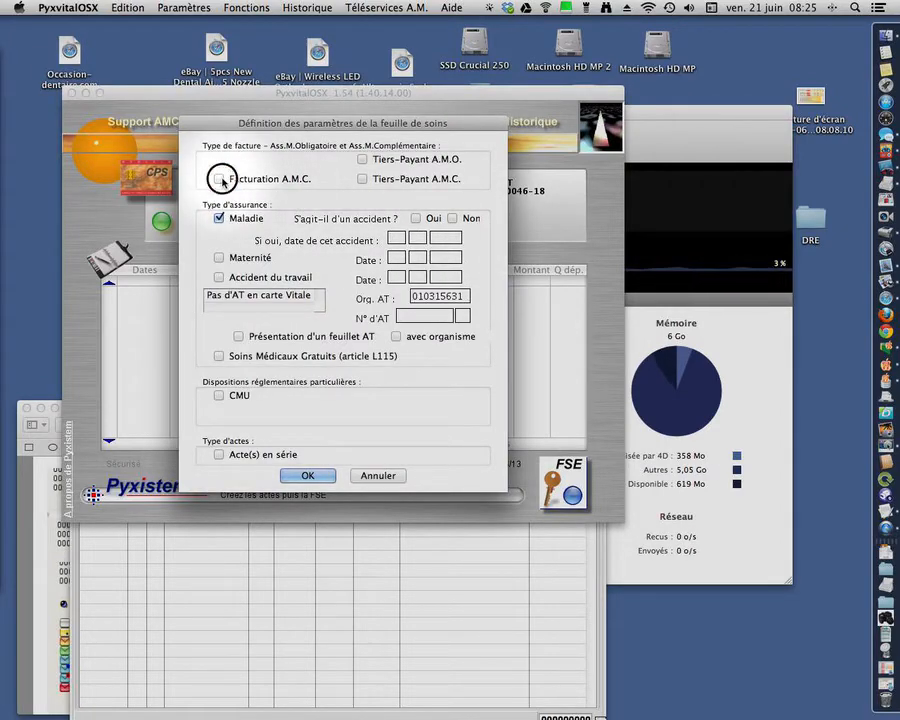
pyautogui.click(362, 159)
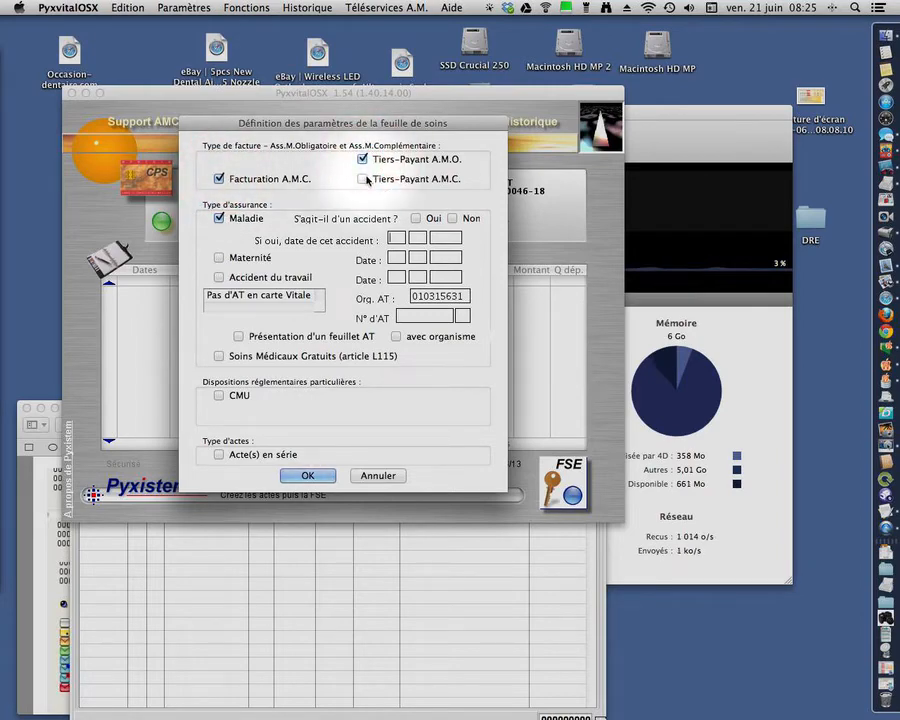
pyautogui.click(364, 179)
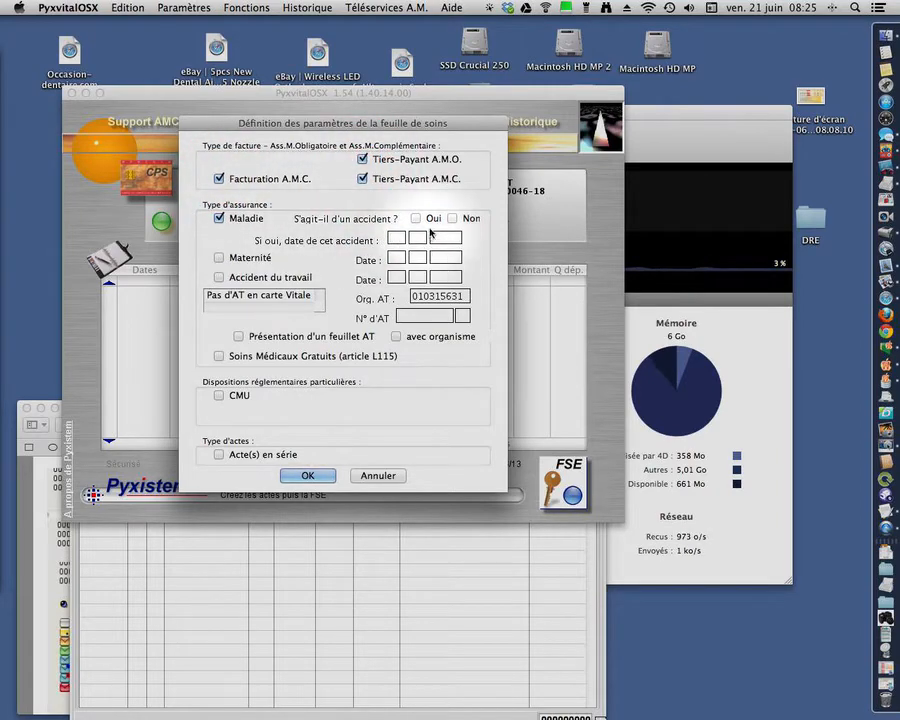
pyautogui.click(452, 218)
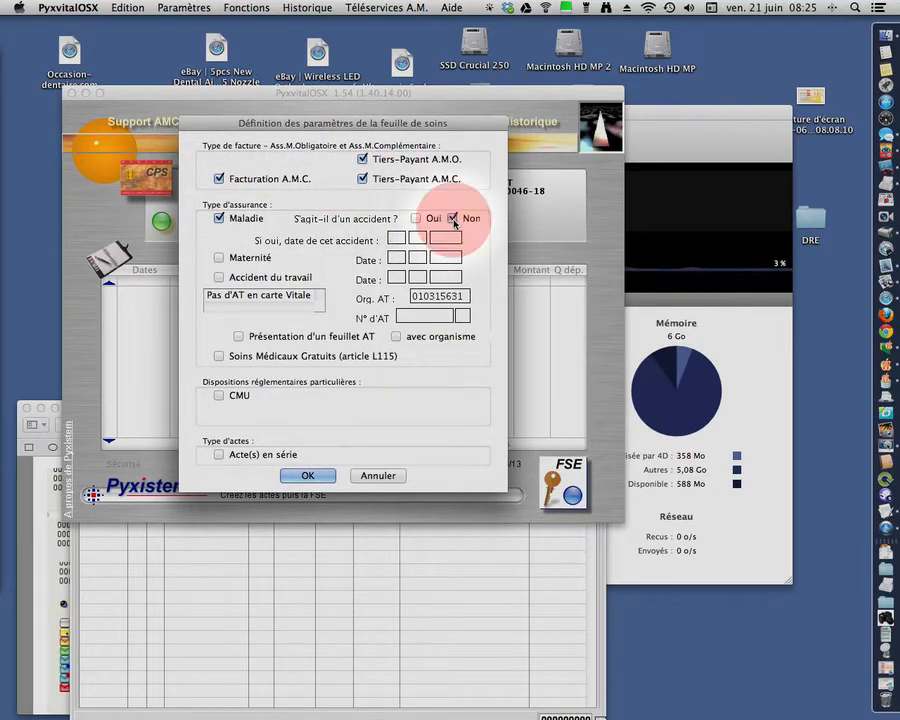
pyautogui.click(307, 476)
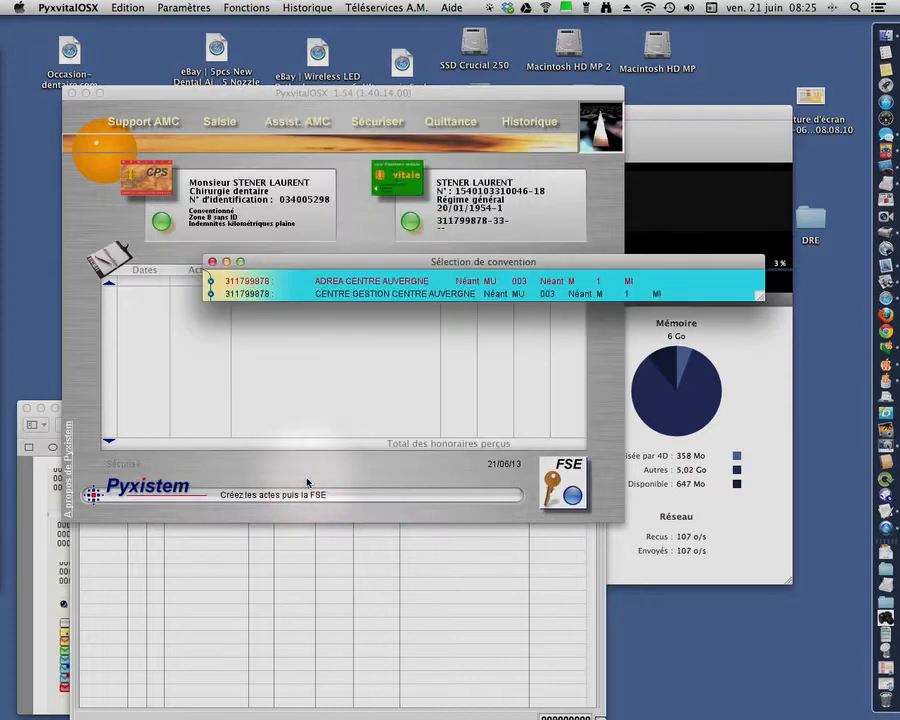
# Step: Choose the ADREA CENTRE AUVERGNE convention for the claim and close the FSE formatting window once the claim is recorded
pyautogui.doubleClick(356, 281)
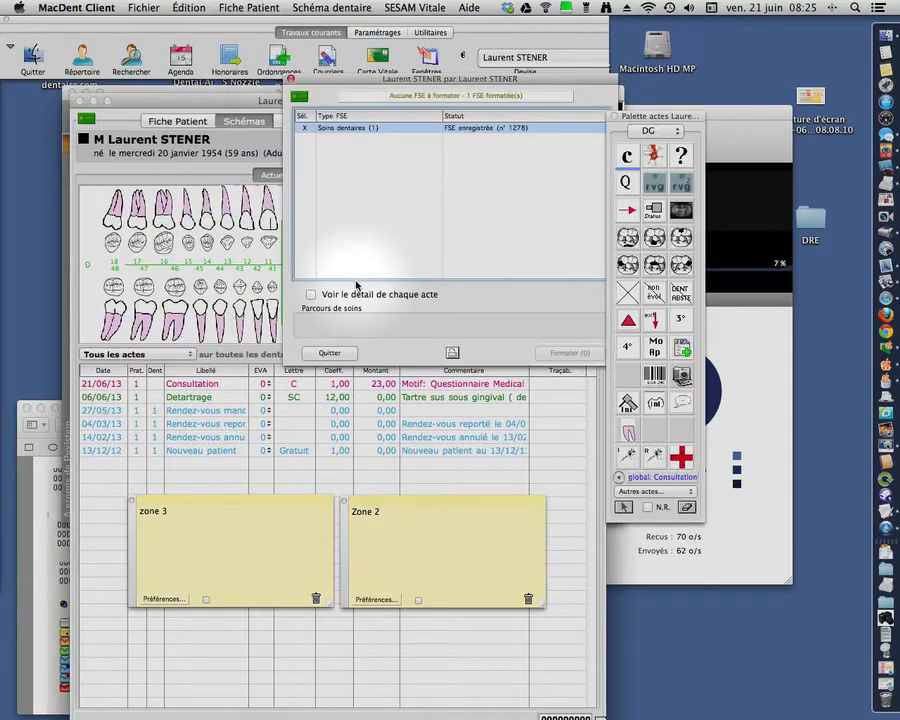
pyautogui.click(329, 352)
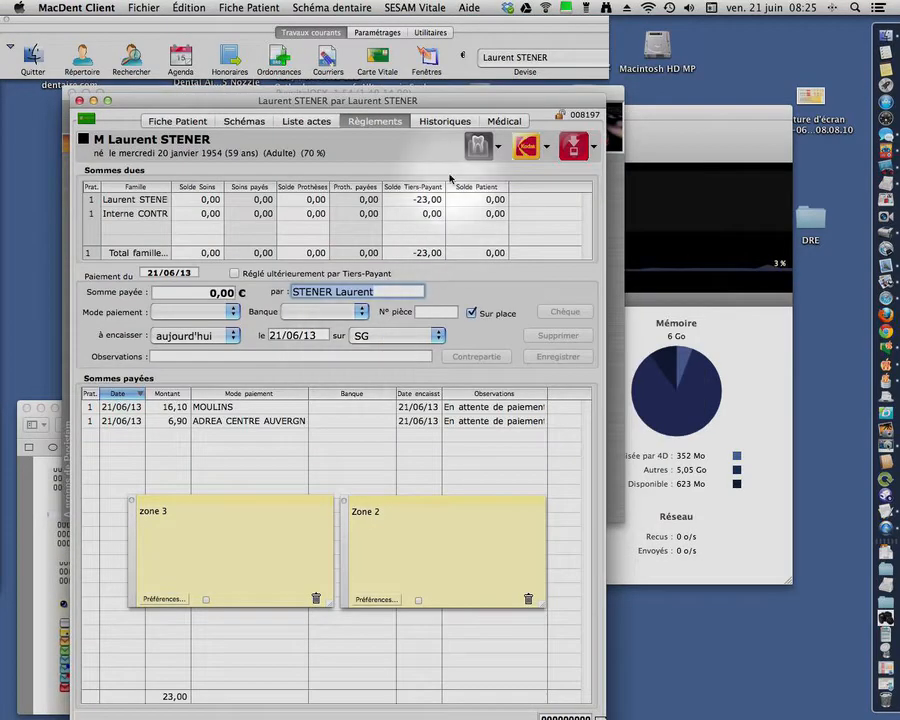
# Step: Review the 21/06/13 secured FSE's receipt from the patient's history, checking the AMO and AMC shares, and close it
pyautogui.click(440, 120)
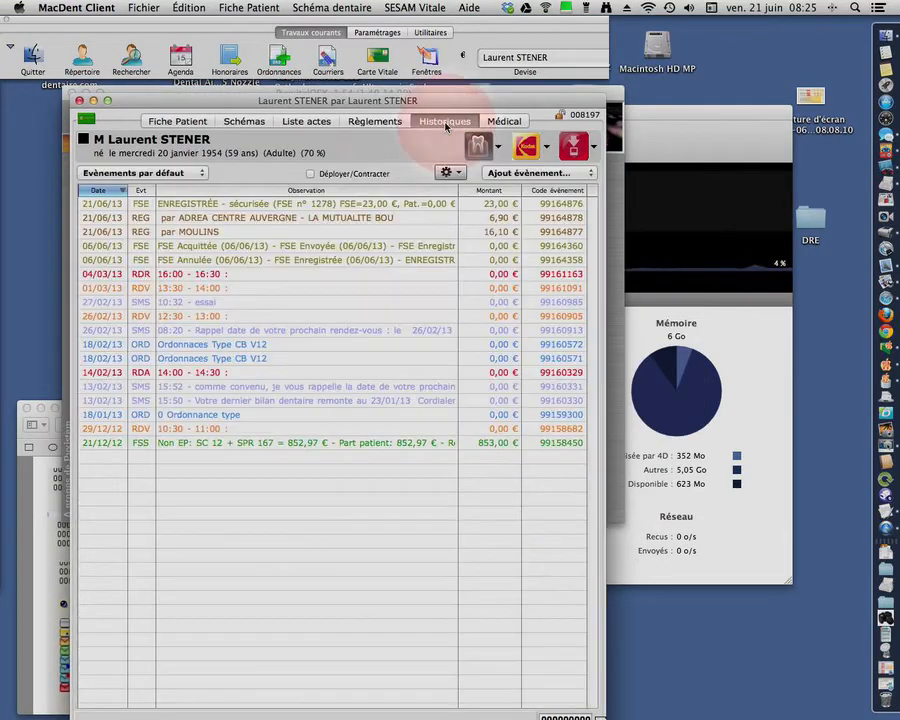
pyautogui.doubleClick(312, 204)
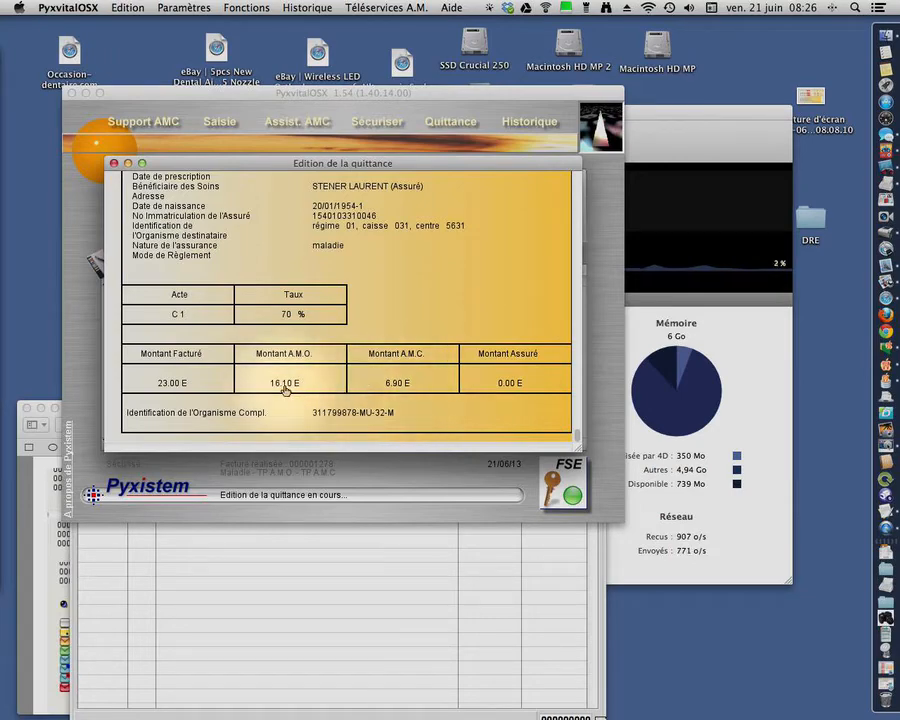
pyautogui.click(114, 163)
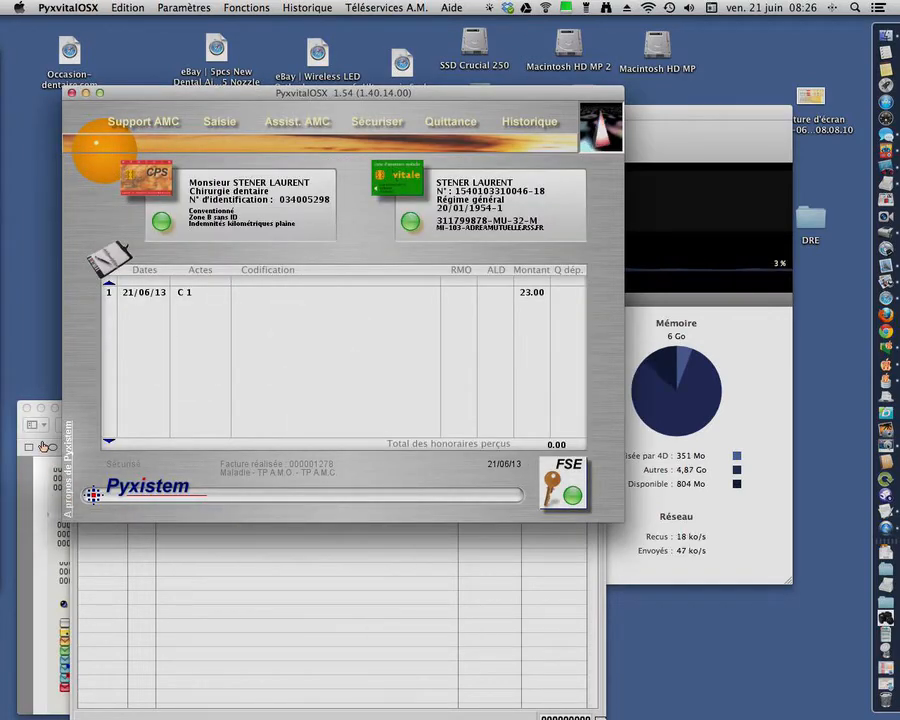
# Step: Switch to the invoice history screenshot in Aperçu, enlarge its window, and examine the FSE and DRE status color codes
pyautogui.click(34, 482)
pyautogui.moveTo(171, 410); pyautogui.dragTo(191, 155)
pyautogui.moveTo(524, 457); pyautogui.dragTo(676, 602)
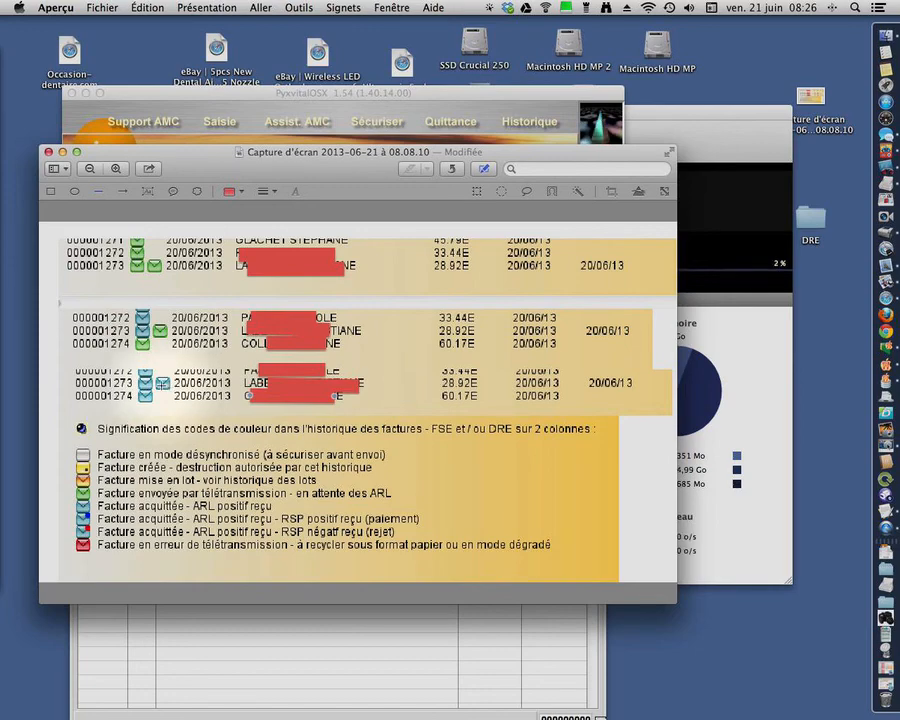
pyautogui.click(887, 530)
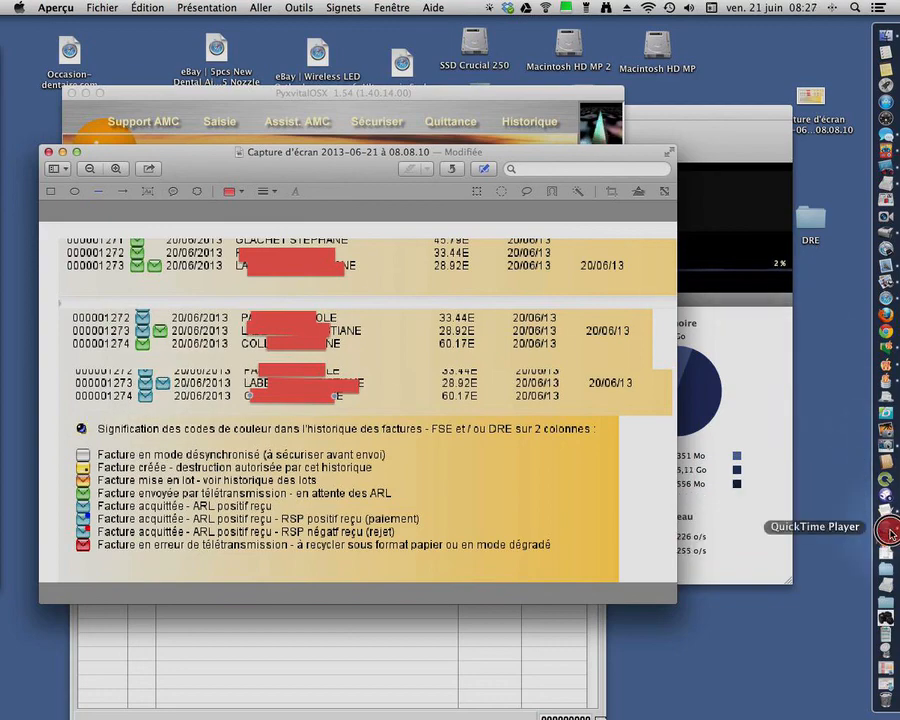